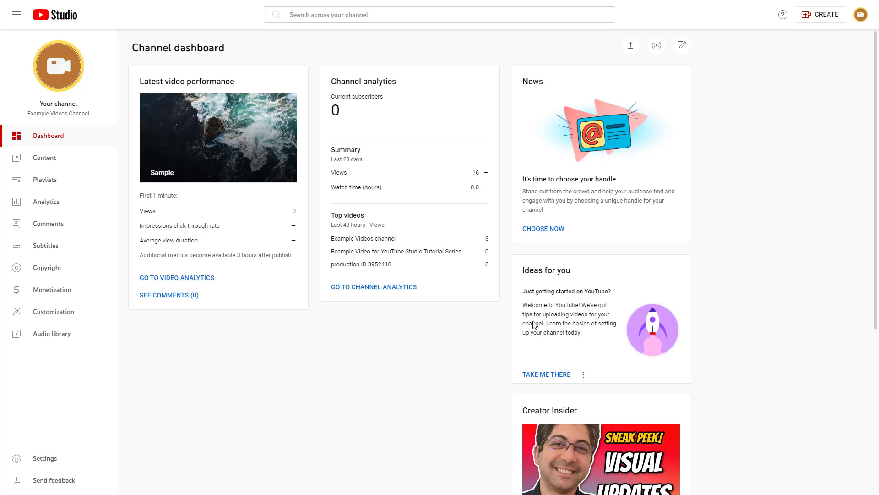
Step: Go to the channel's audio library and briefly preview the music track "It Was a Time"
left_click(51, 338)
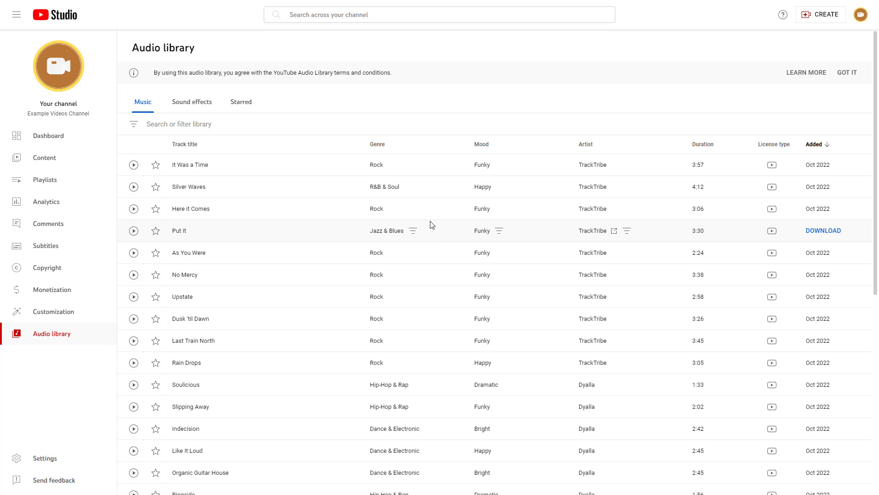
left_click(134, 165)
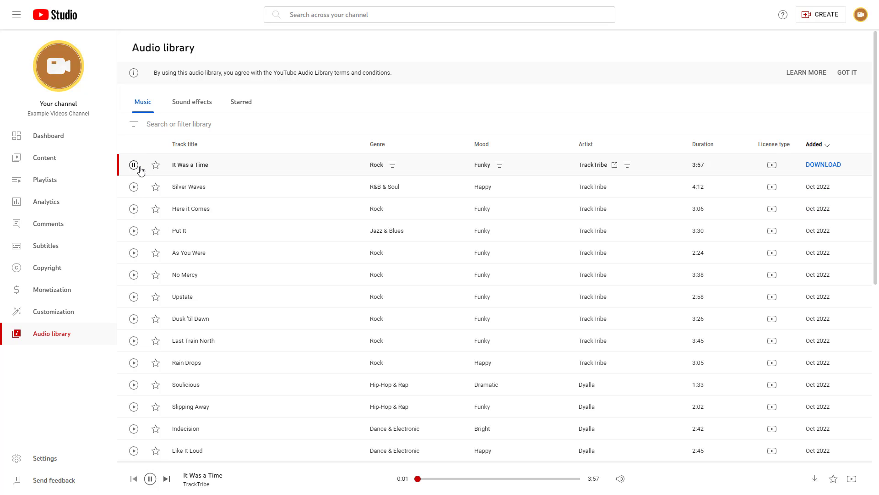
left_click(134, 166)
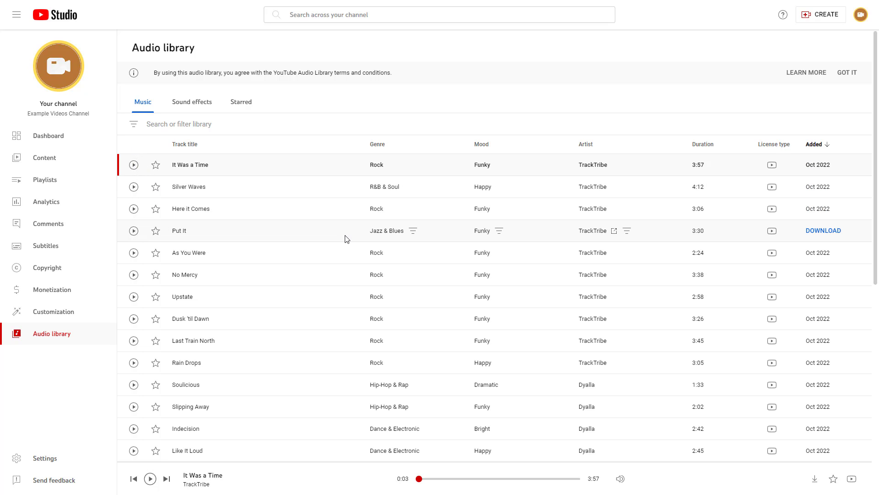
Step: Filter the music by the Bright mood and briefly preview the first matching track, "Indecision"
left_click(166, 125)
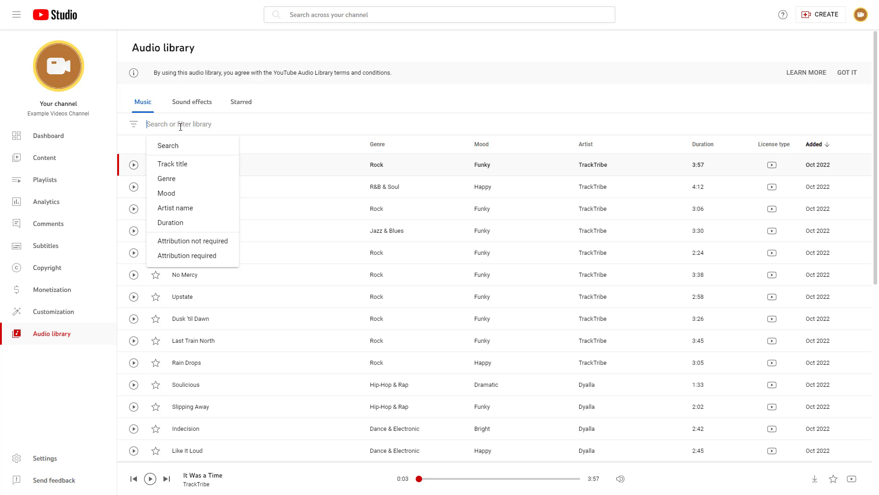
left_click(191, 193)
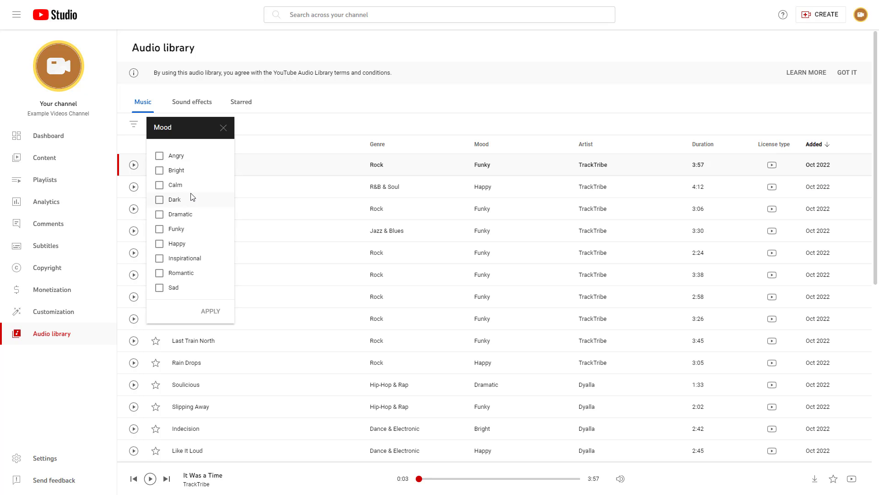
left_click(177, 170)
left_click(211, 313)
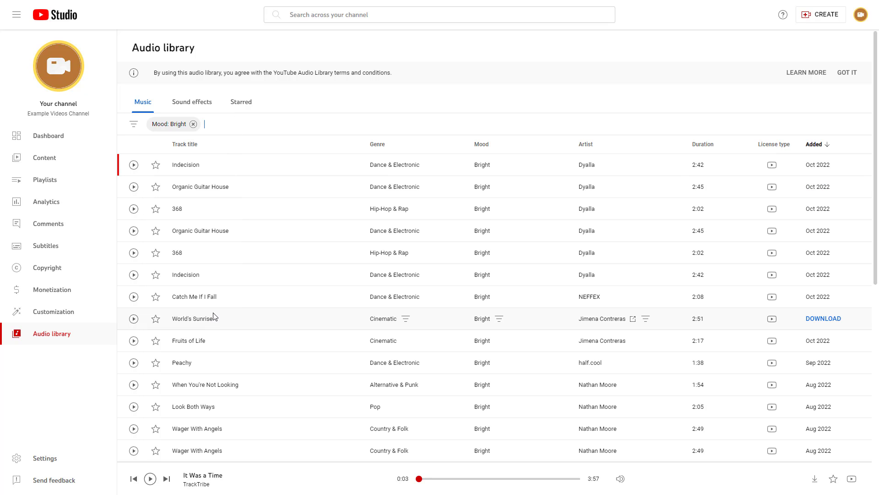
left_click(134, 166)
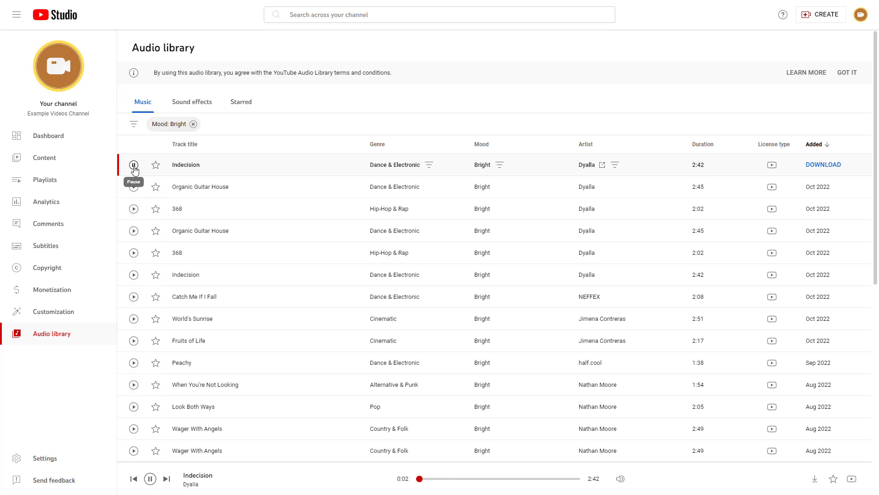
left_click(134, 166)
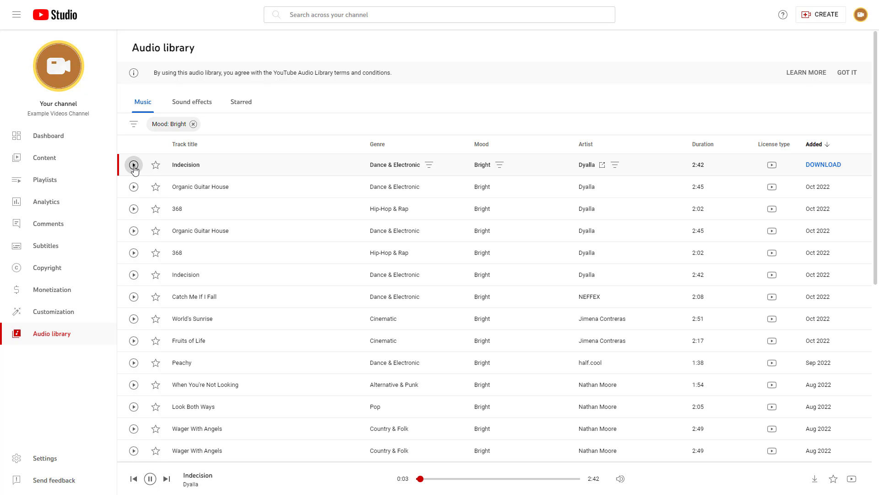
Step: Remove the Bright mood filter and search the music library for "8"
left_click(194, 124)
left_click(182, 122)
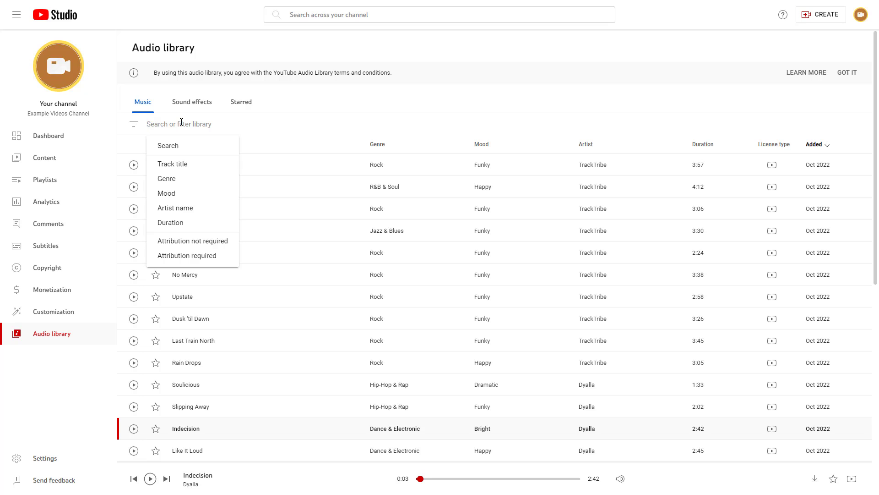
type("8")
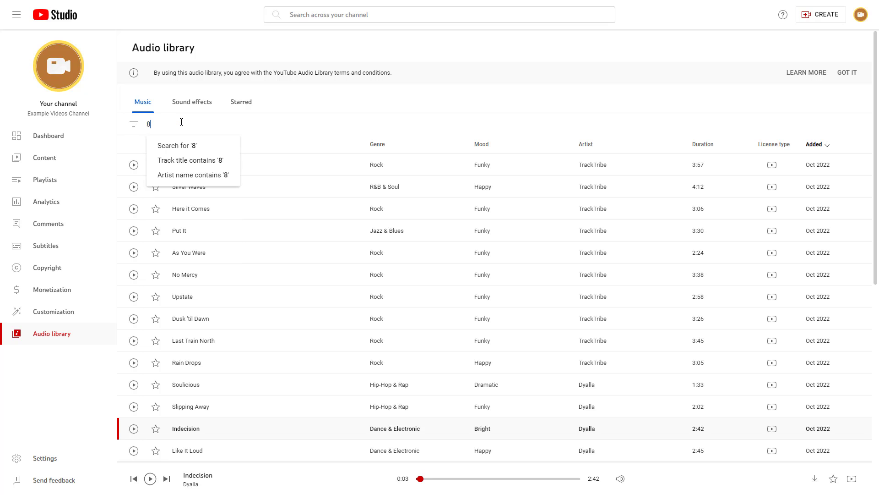
key("Return")
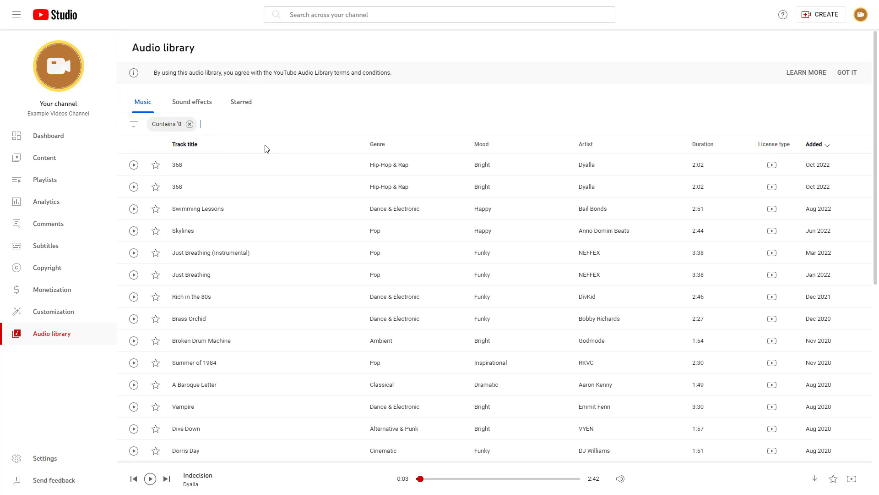
Step: Replace the music search with "8 year" and briefly preview the track "8 Year Anniversary"
left_click(190, 124)
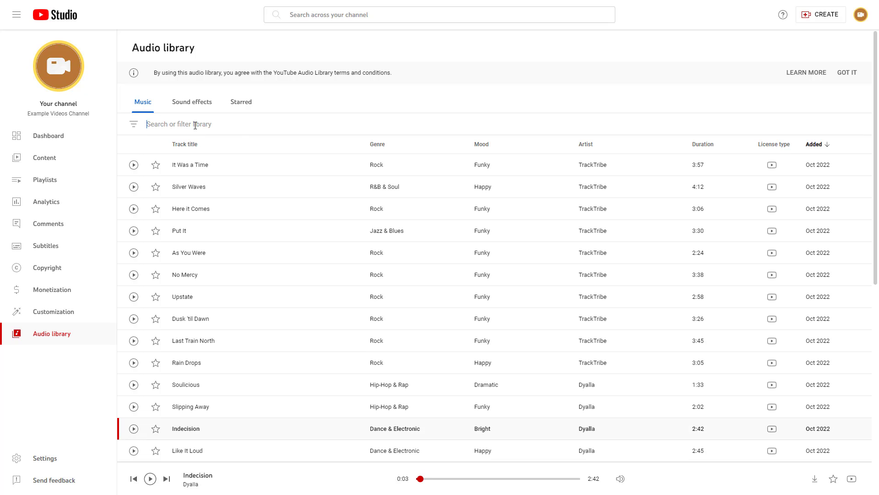
left_click(195, 124)
type("8 year")
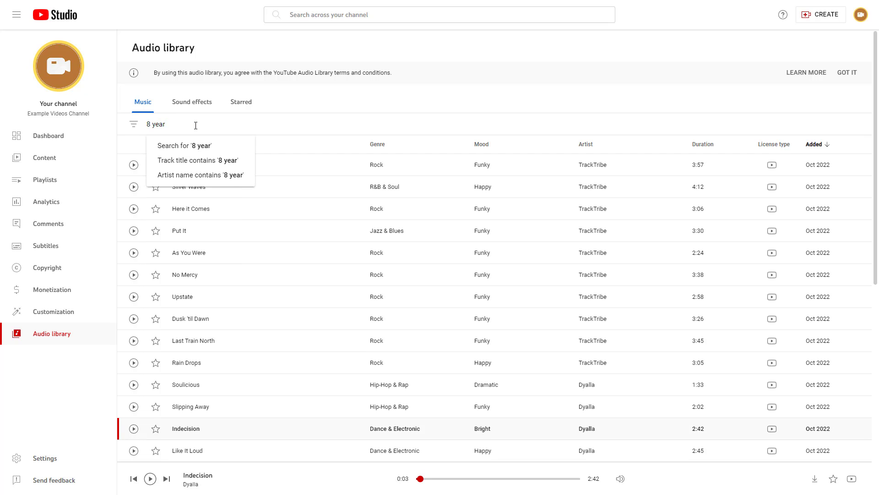
key("Return")
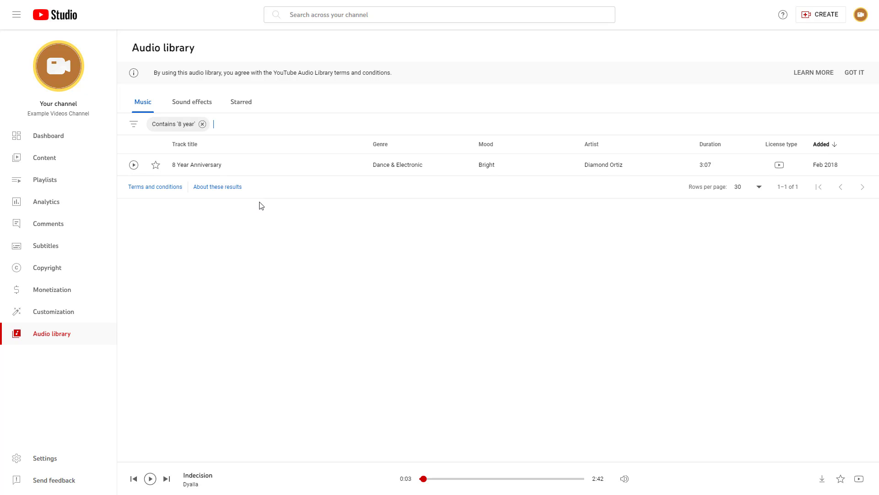
left_click(134, 166)
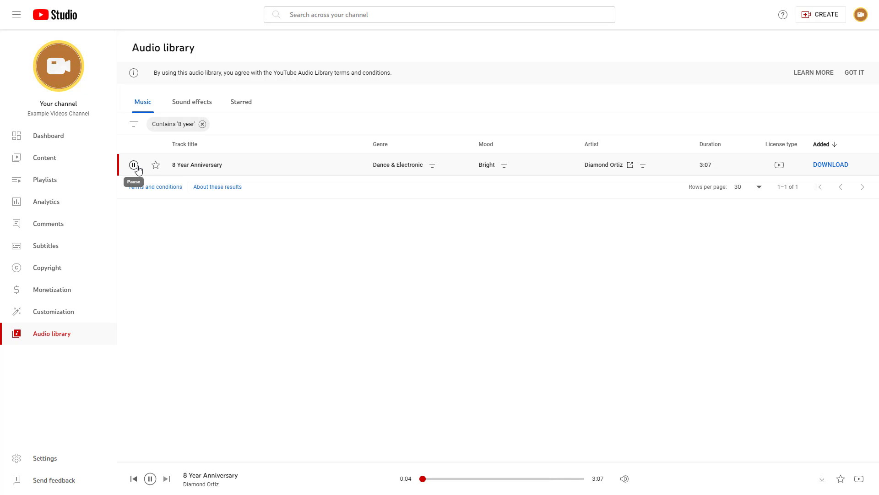
left_click(134, 165)
Step: Clear the music search, switch to the sound effects, and briefly preview the first "Kids Playing" effect
left_click(202, 125)
left_click(194, 106)
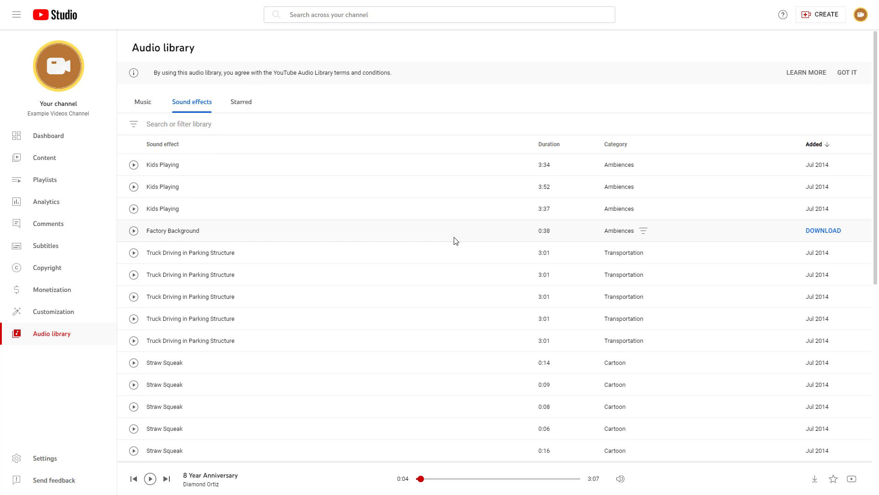
left_click(135, 171)
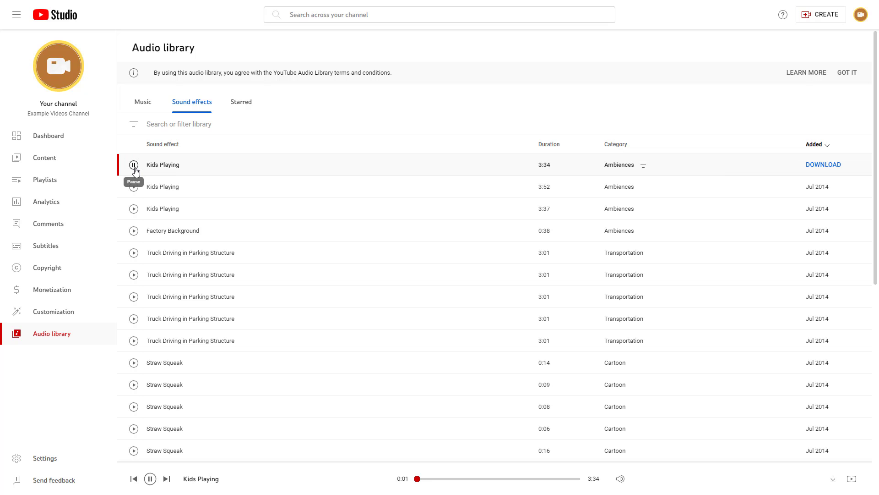
left_click(134, 166)
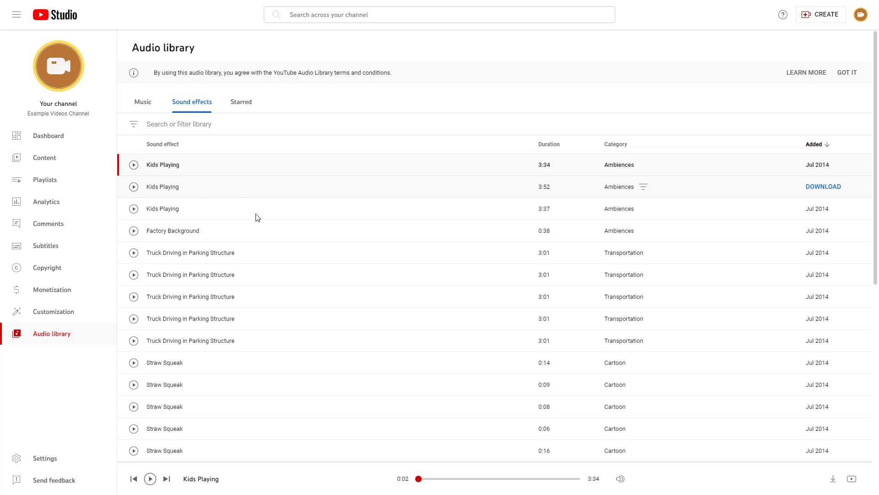
Step: Search the sound effects for "water" and browse the matching effects
left_click(179, 125)
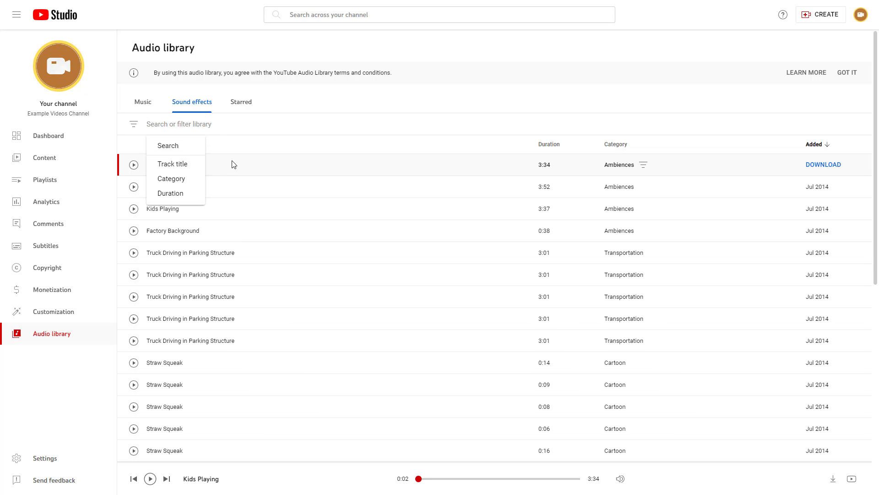
type("water")
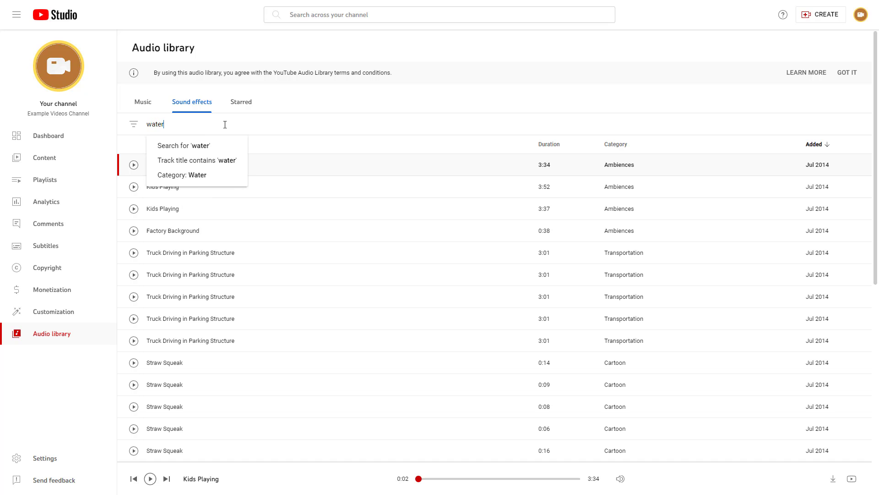
key("Return")
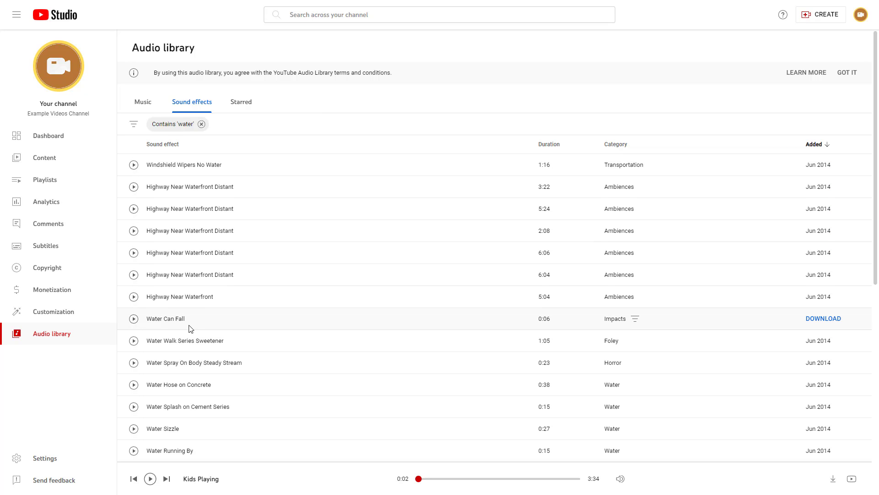
scroll(191, 328, "down", 3)
scroll(167, 287, "down", 1)
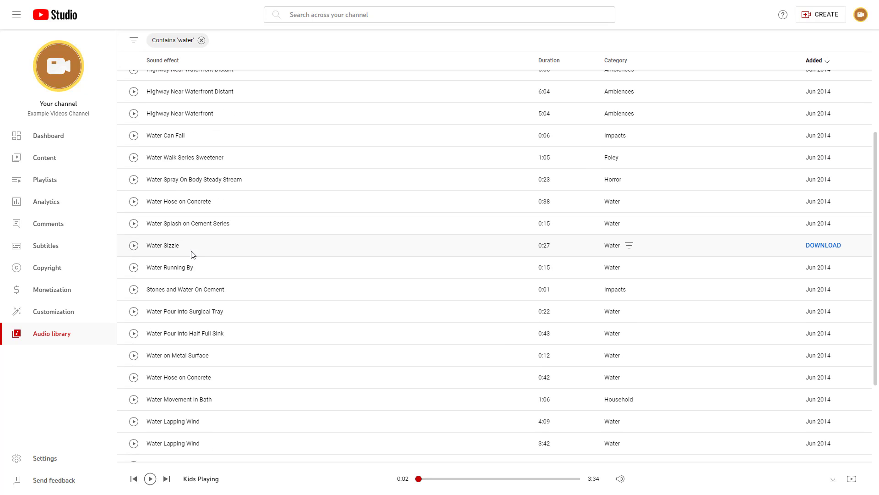
Step: Briefly preview the "Water Sizzle" and "Water Running By" sound effects
left_click(134, 246)
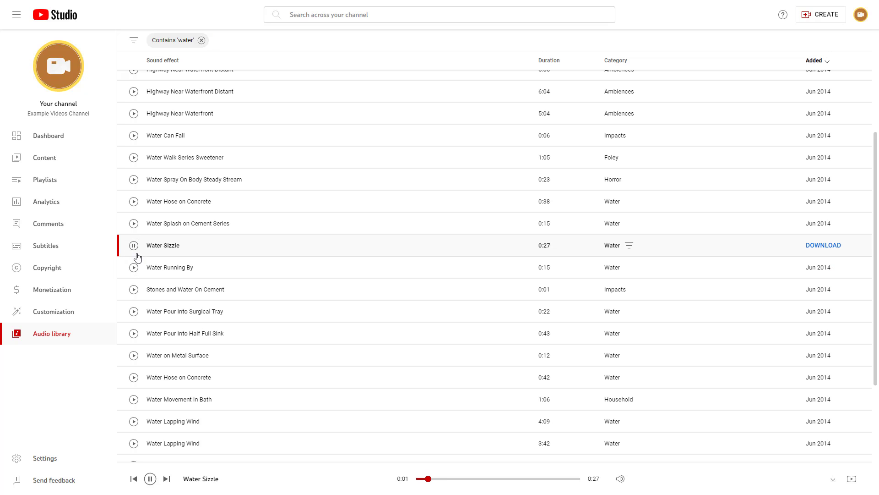
left_click(134, 246)
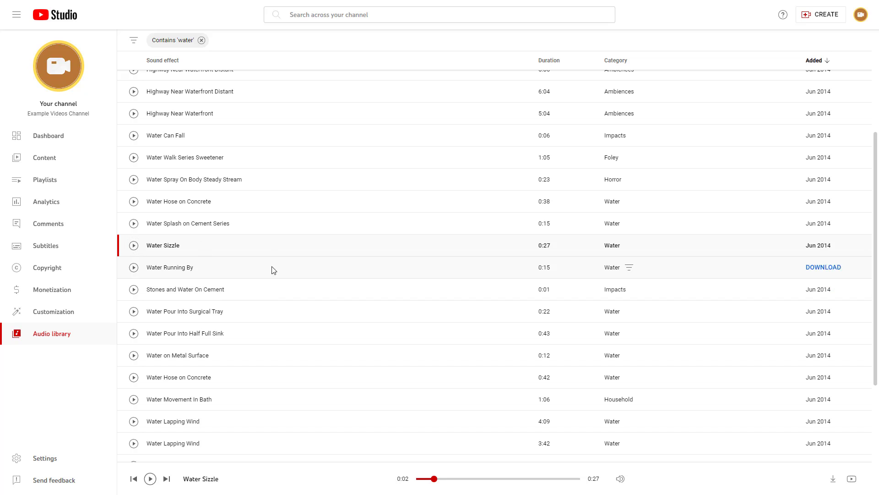
left_click(134, 273)
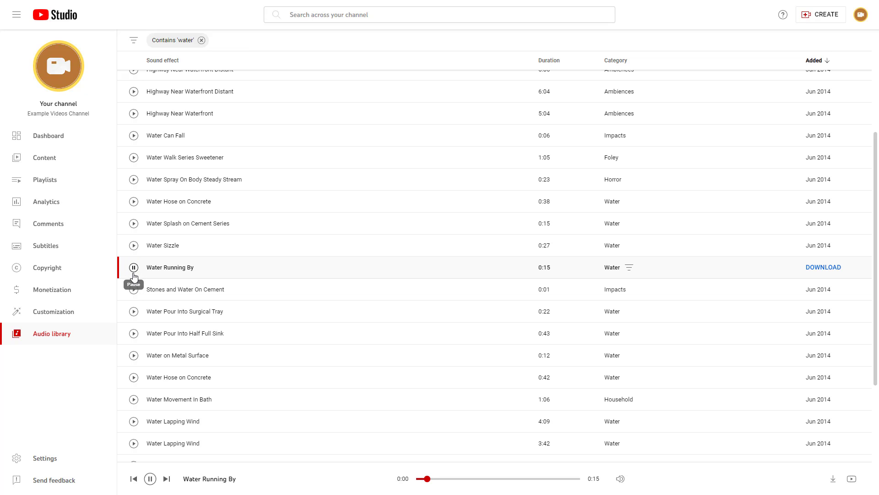
left_click(134, 273)
Step: Download the "Windshield Wipers No Water" sound effect as an MP3 file to the Downloads folder
scroll(286, 265, "up", 4)
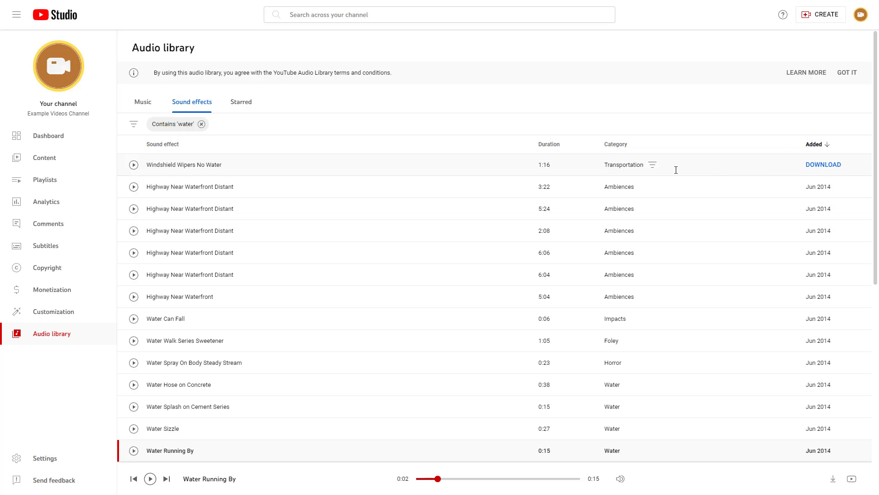
left_click(820, 166)
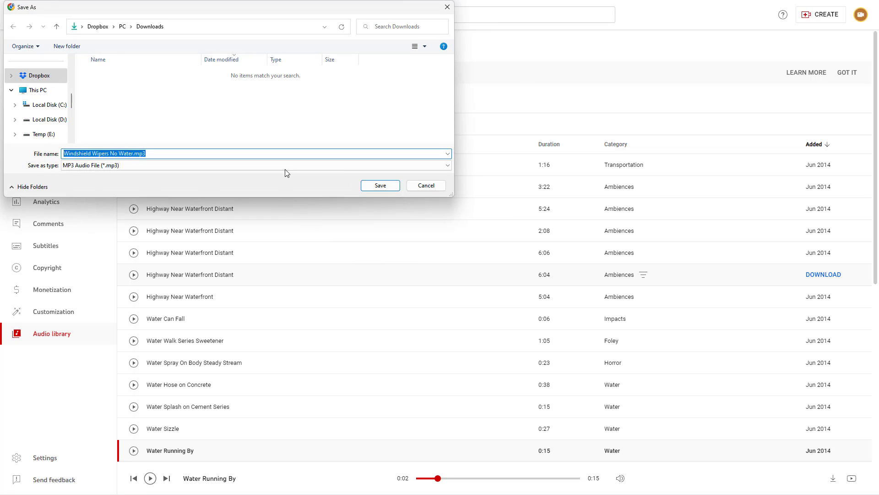
left_click(381, 185)
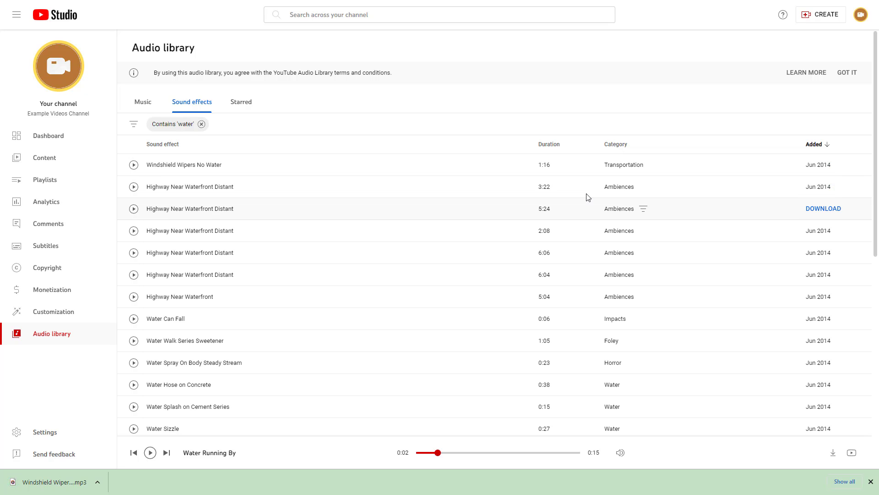
Step: Return to the music tracks and star "Silver Waves", "No Mercy" and "Dusk 'til Dawn"
left_click(140, 107)
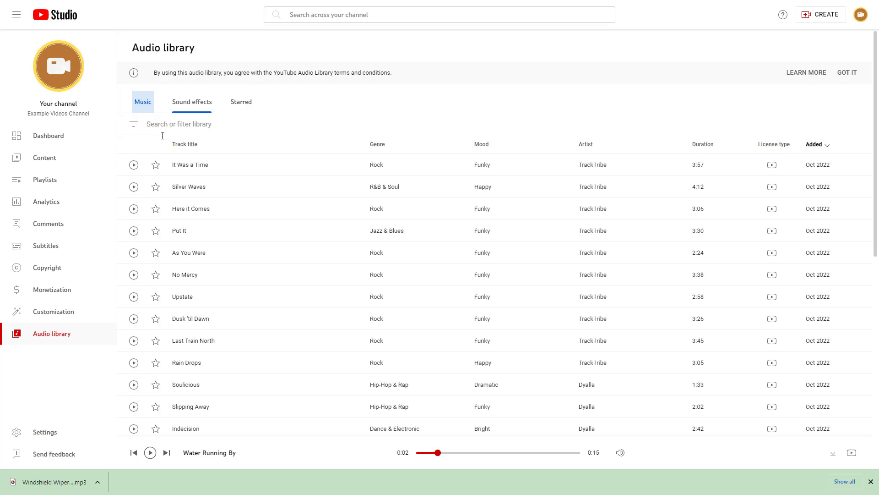
left_click(156, 186)
left_click(157, 276)
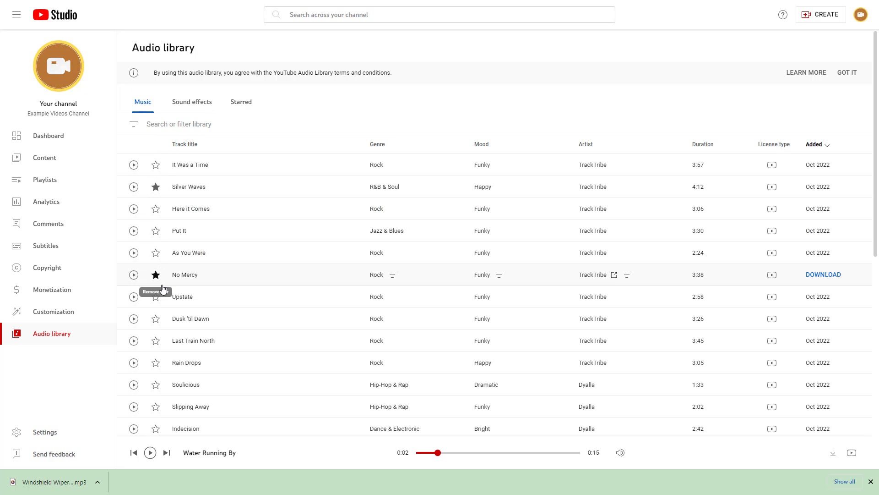
left_click(156, 319)
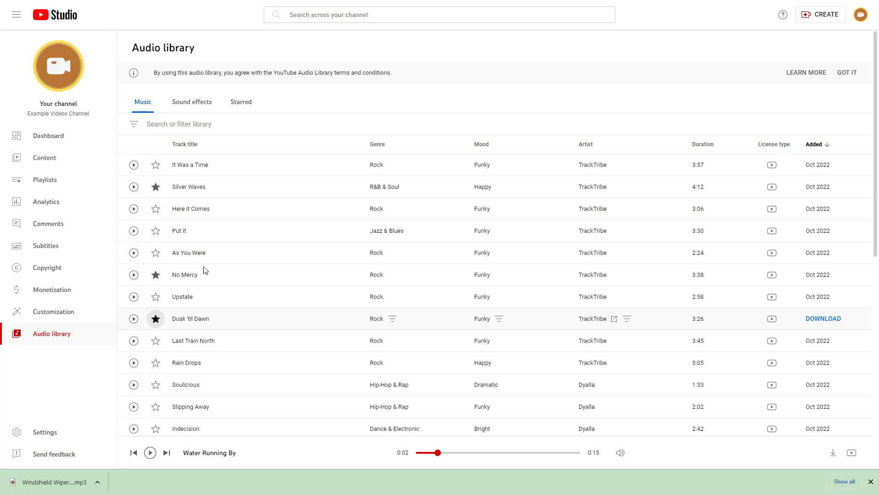
Step: Show the starred tracks and examine the license type details of each one
left_click(240, 107)
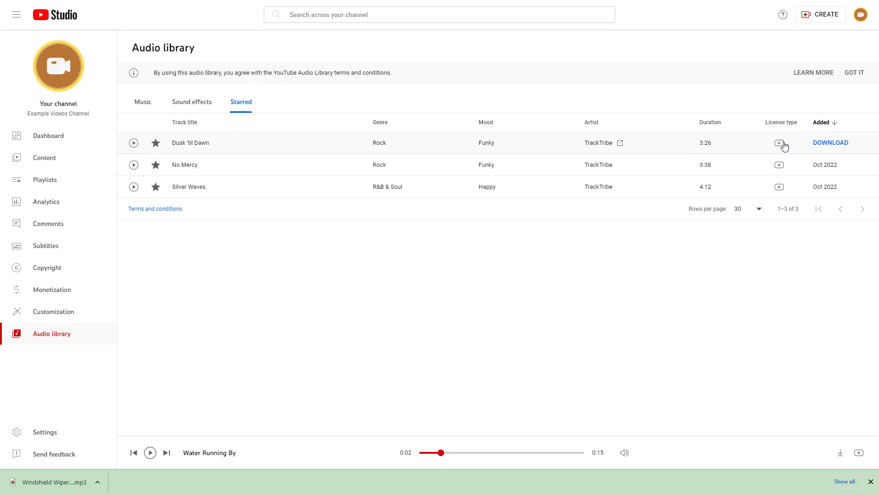
mouse_move(783, 145)
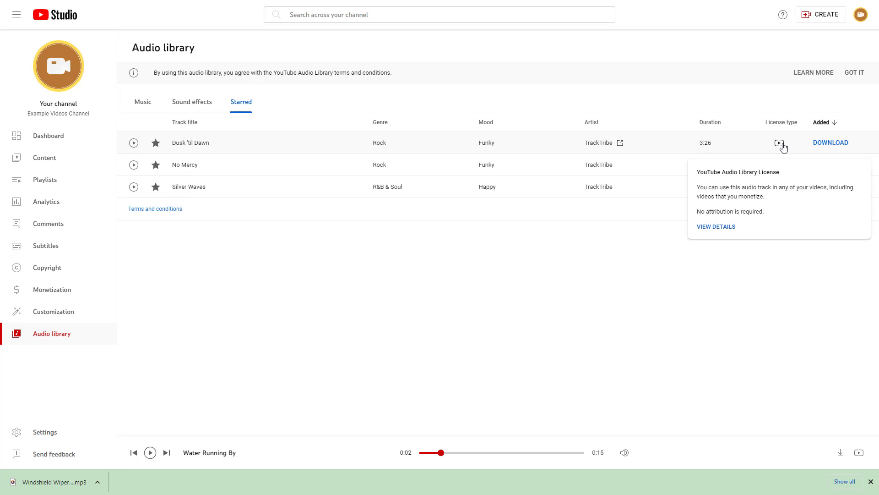
mouse_move(779, 167)
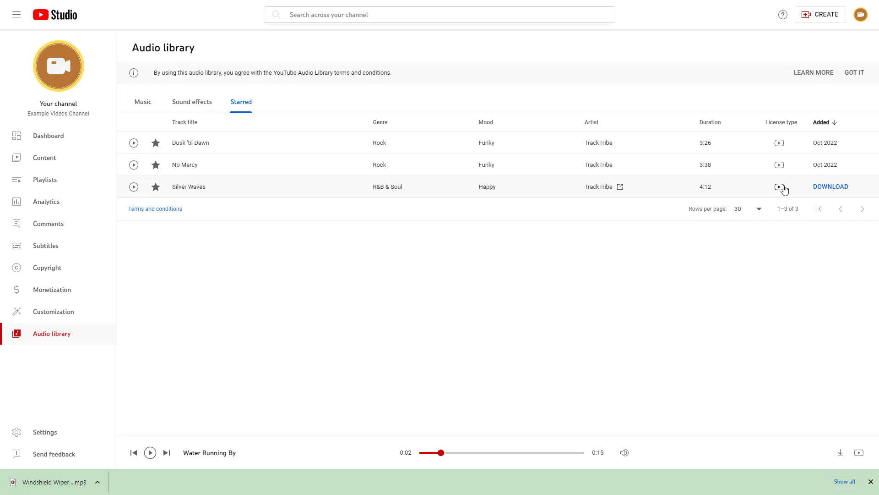
mouse_move(779, 190)
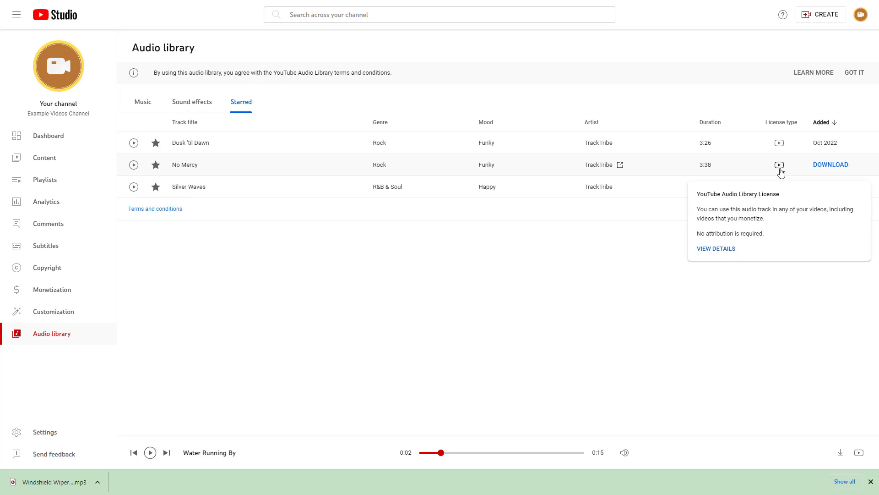